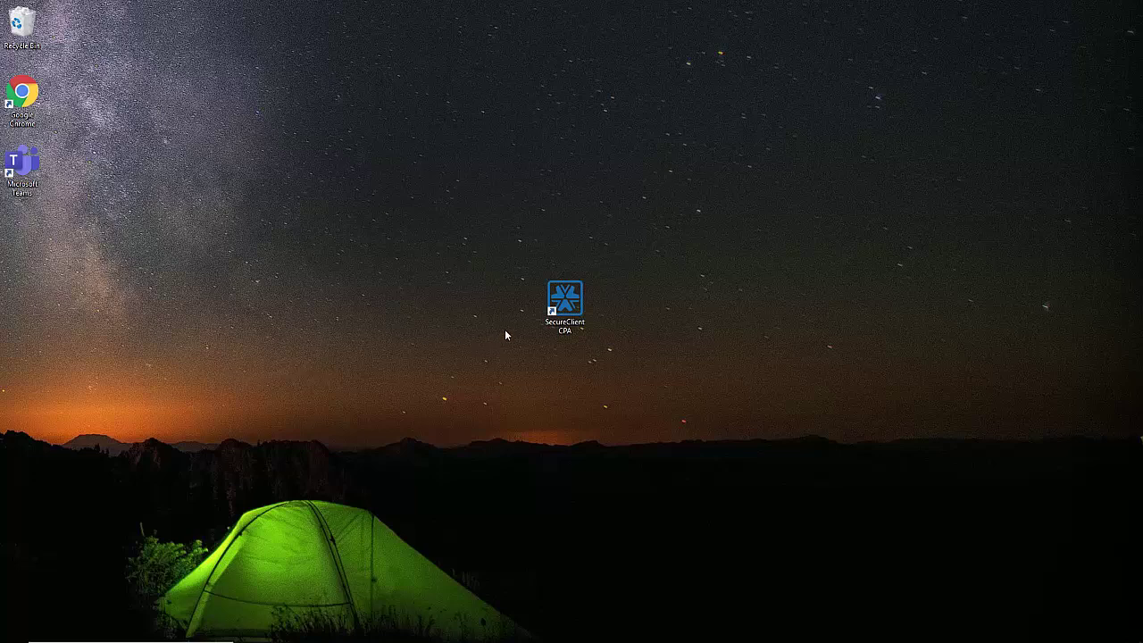
# Step: Launch SecureClient CPA and enter the eight-character exam keycode
pyautogui.doubleClick(565, 302)
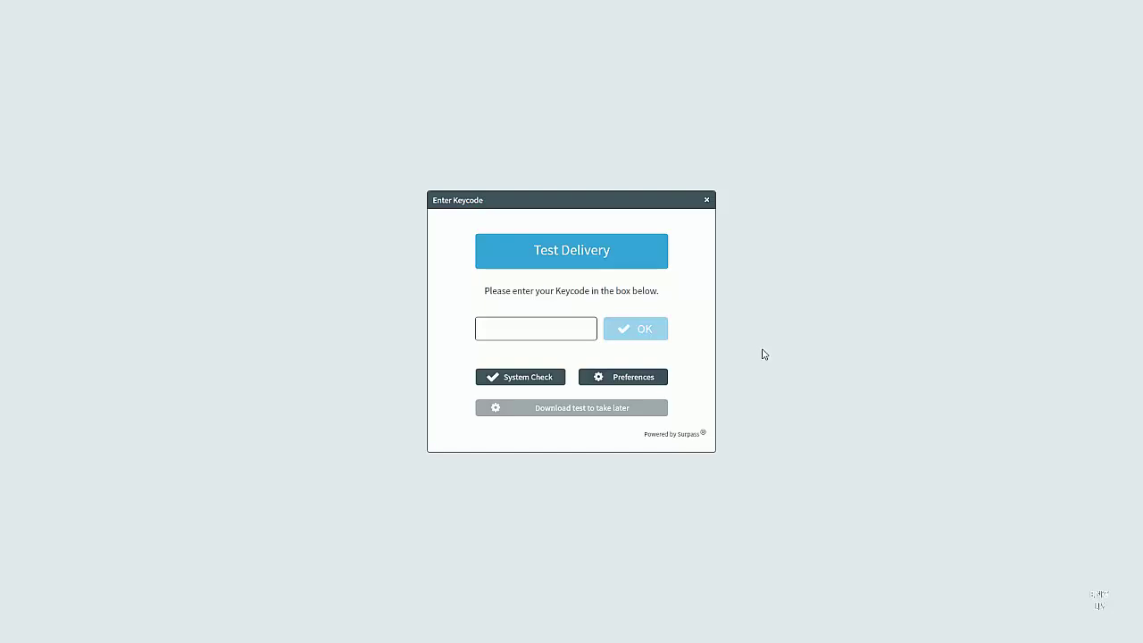
pyautogui.click(530, 338)
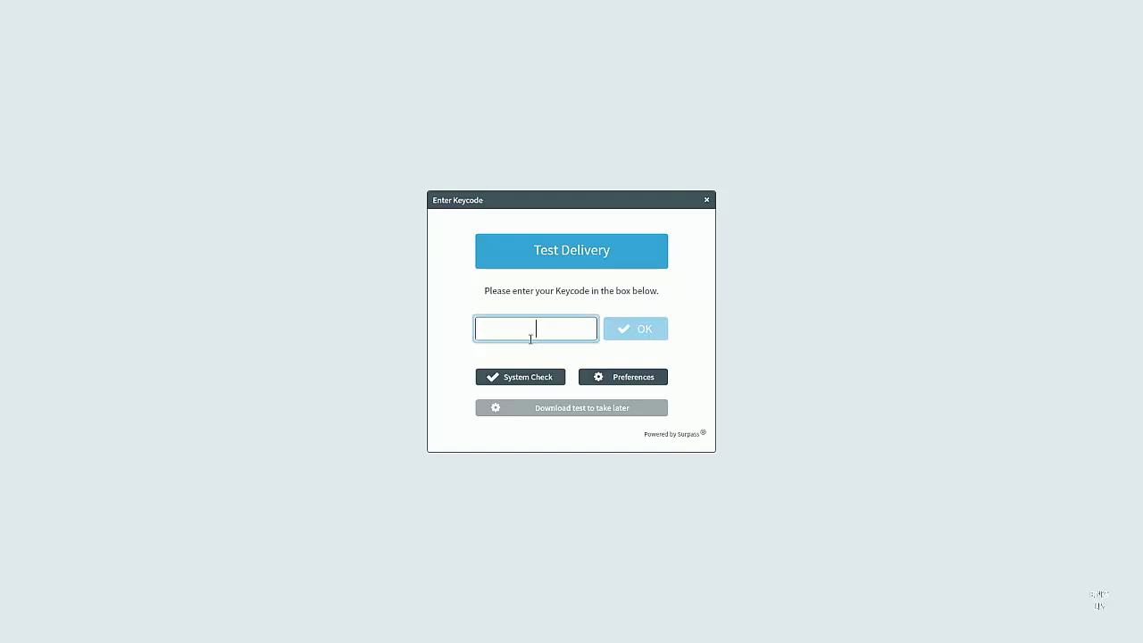
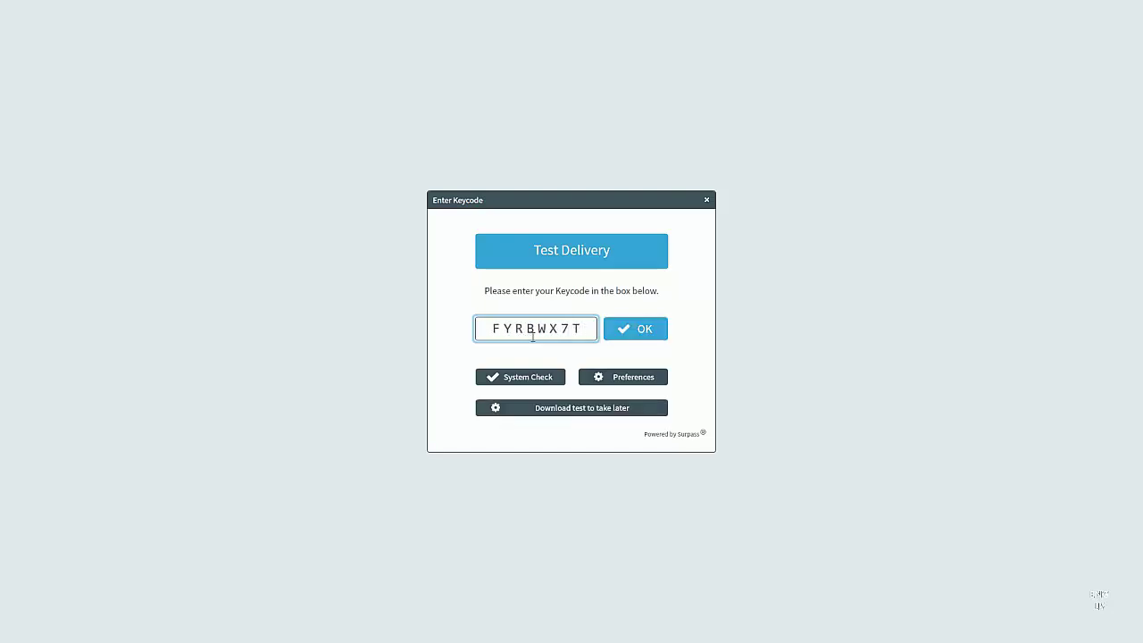
# Step: Submit the keycode and confirm the candidate details are correct
pyautogui.click(648, 330)
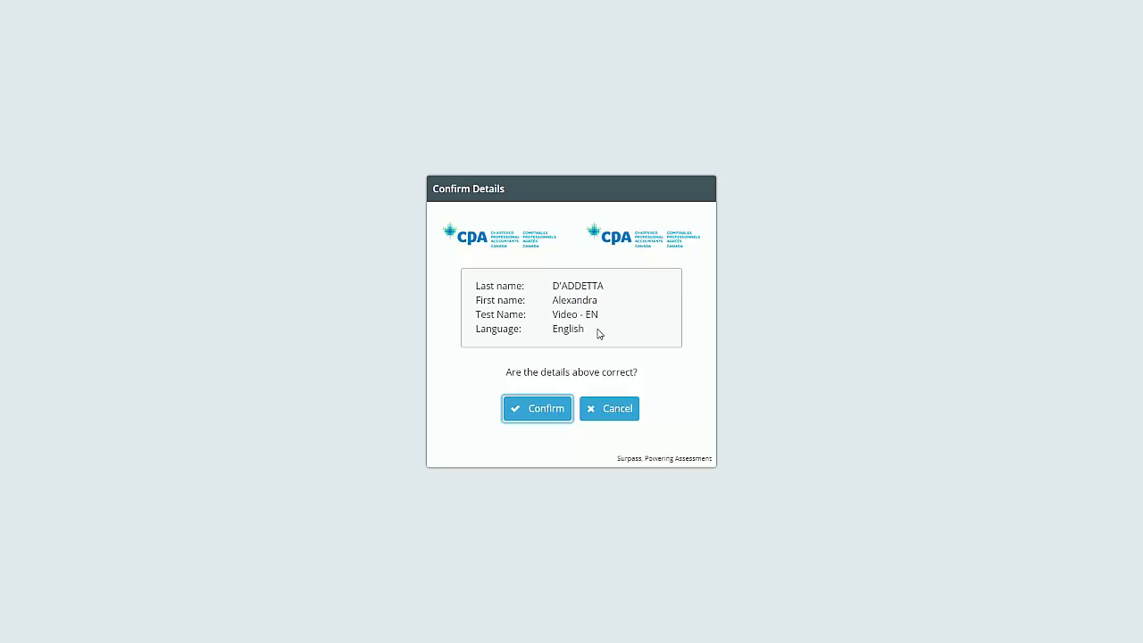
pyautogui.click(541, 410)
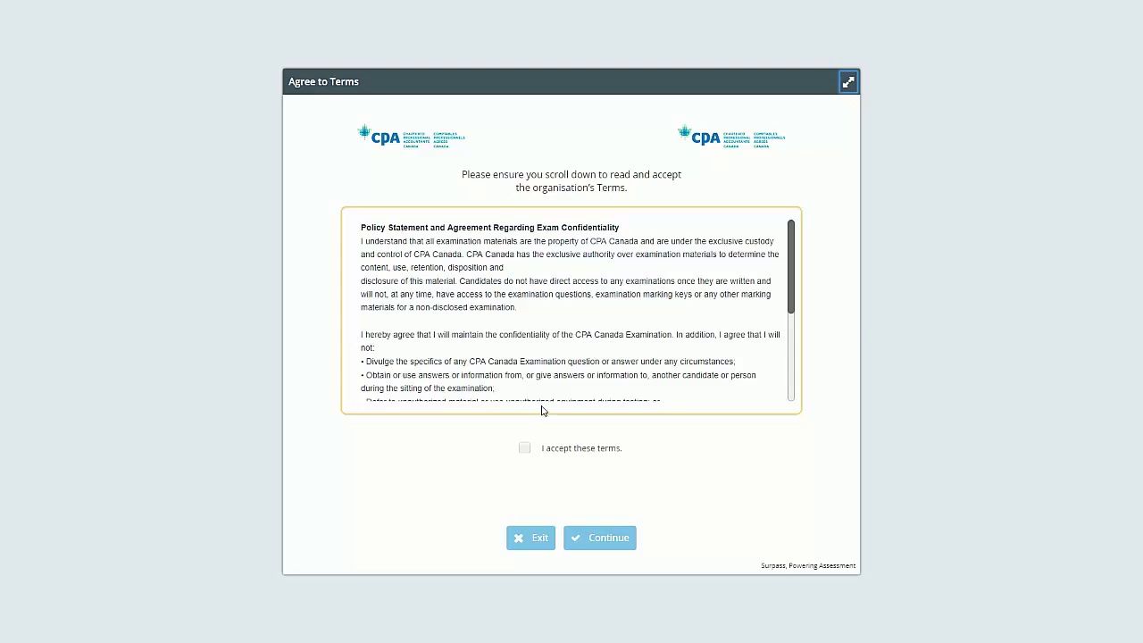
# Step: Scroll through the confidentiality policy, accept the terms and continue to the test
pyautogui.click(791, 293)
pyautogui.moveTo(791, 293); pyautogui.dragTo(795, 378)
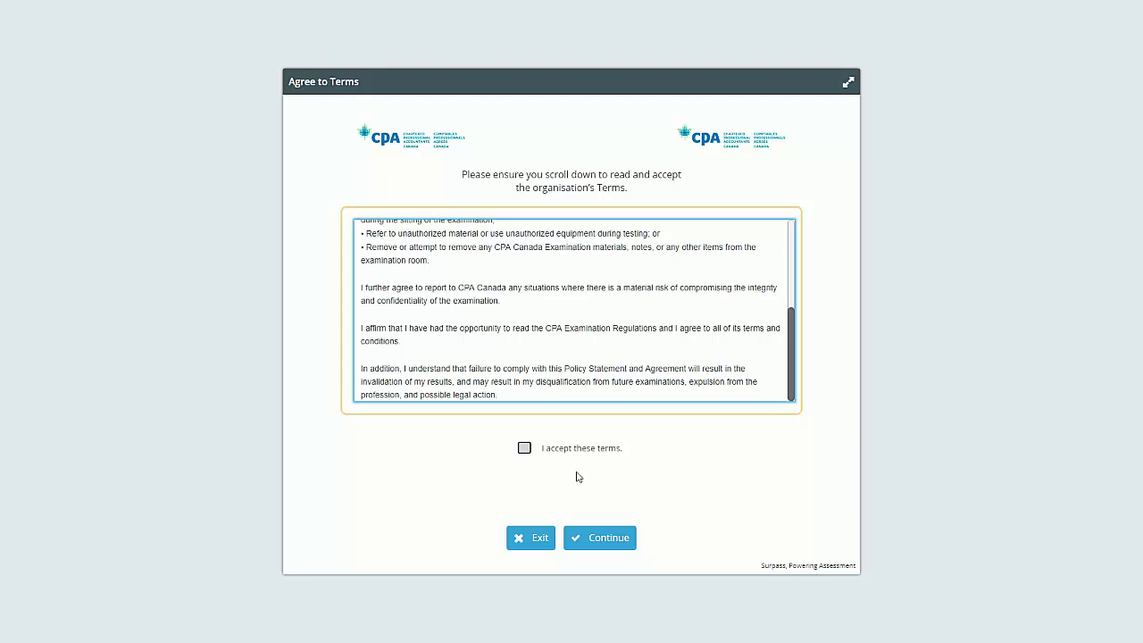
pyautogui.click(527, 450)
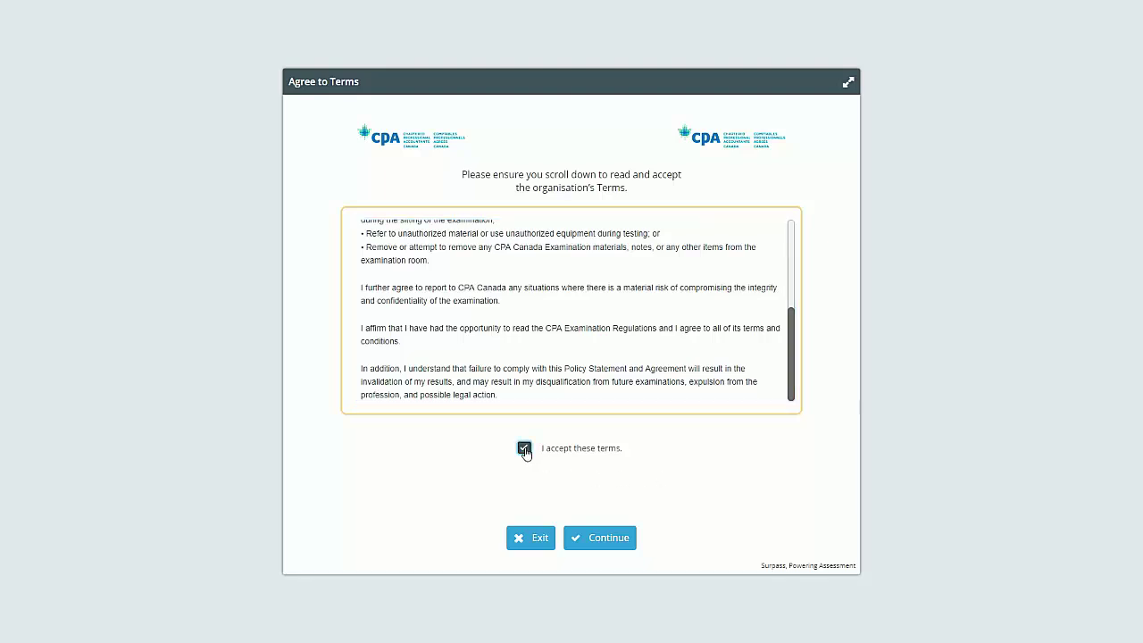
pyautogui.click(611, 541)
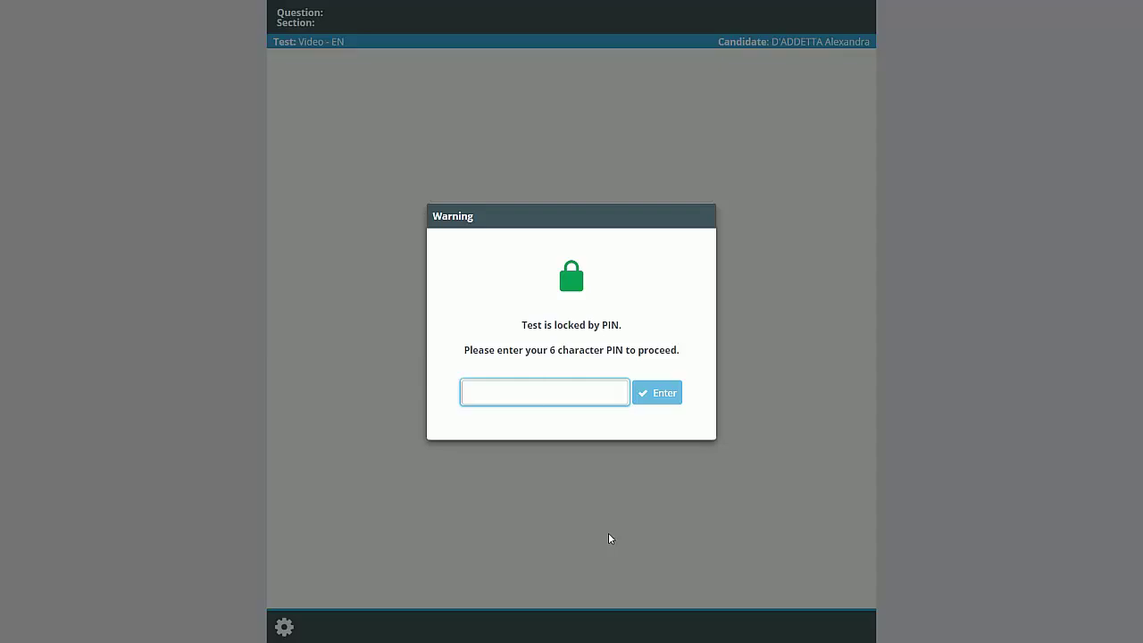
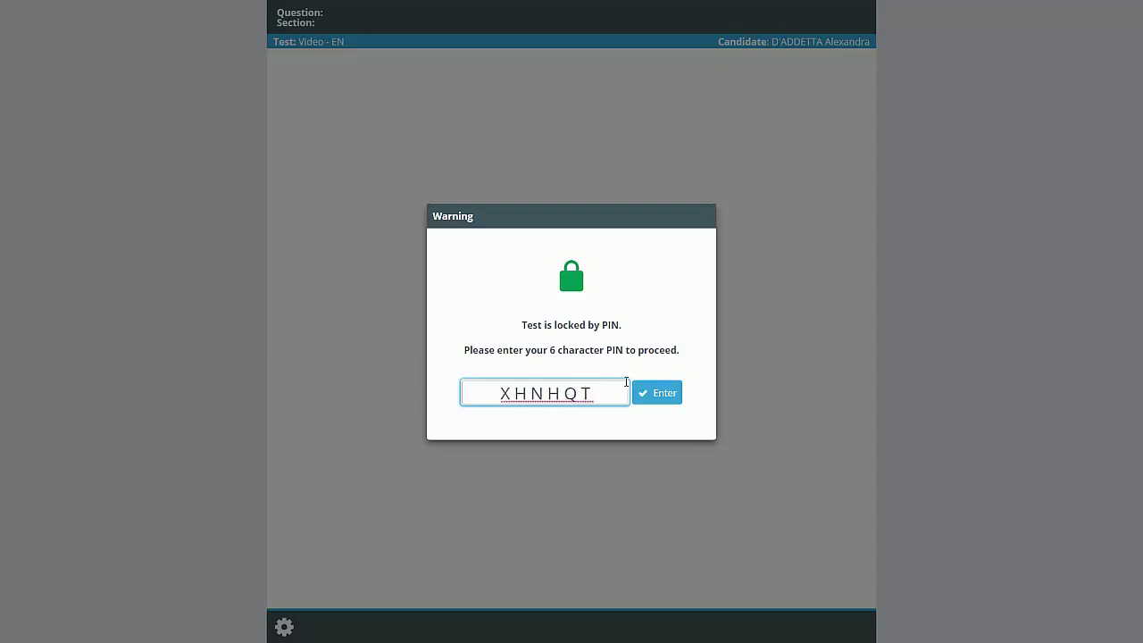
# Step: Enter the six-character test PIN to unlock the exam
pyautogui.click(658, 394)
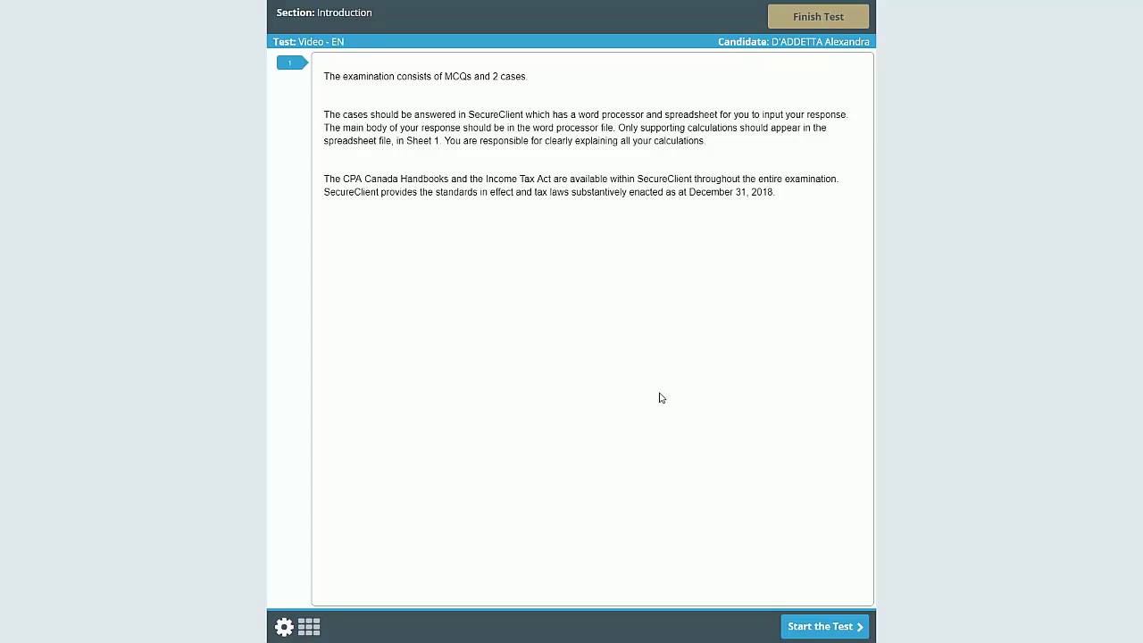
# Step: Start the test, bringing up MCQ question 1
pyautogui.click(811, 628)
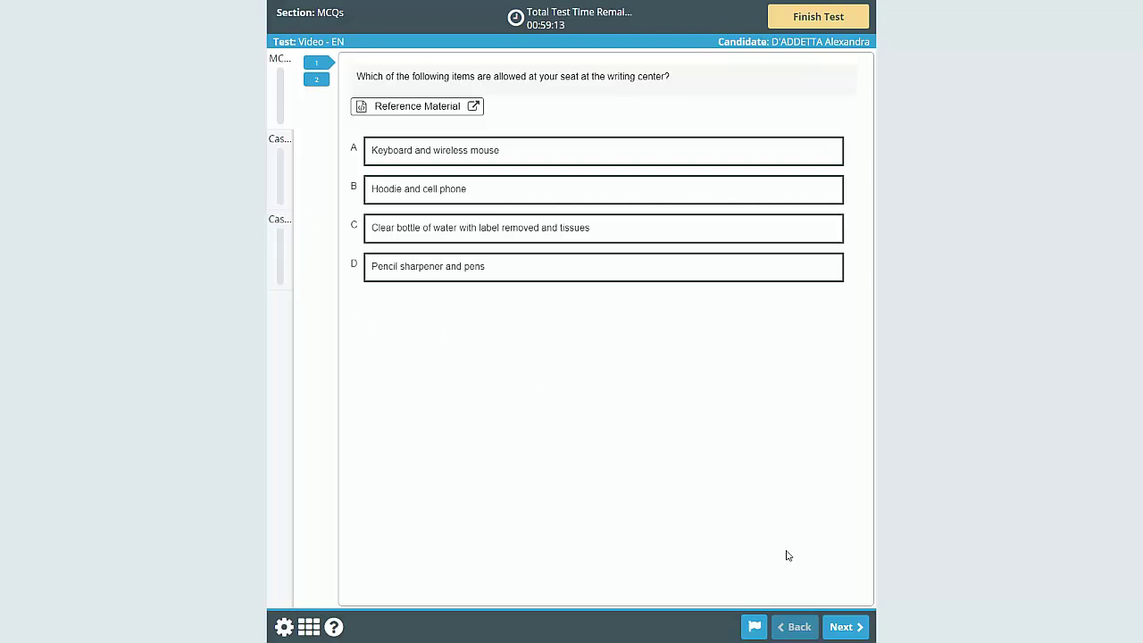
pyautogui.click(844, 627)
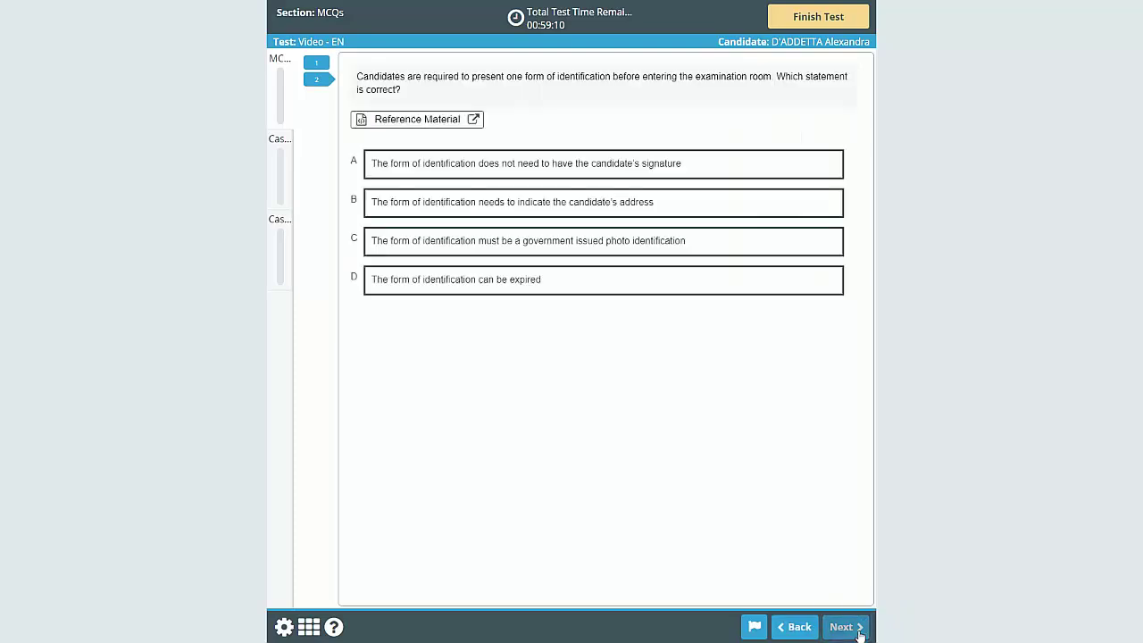
pyautogui.click(858, 631)
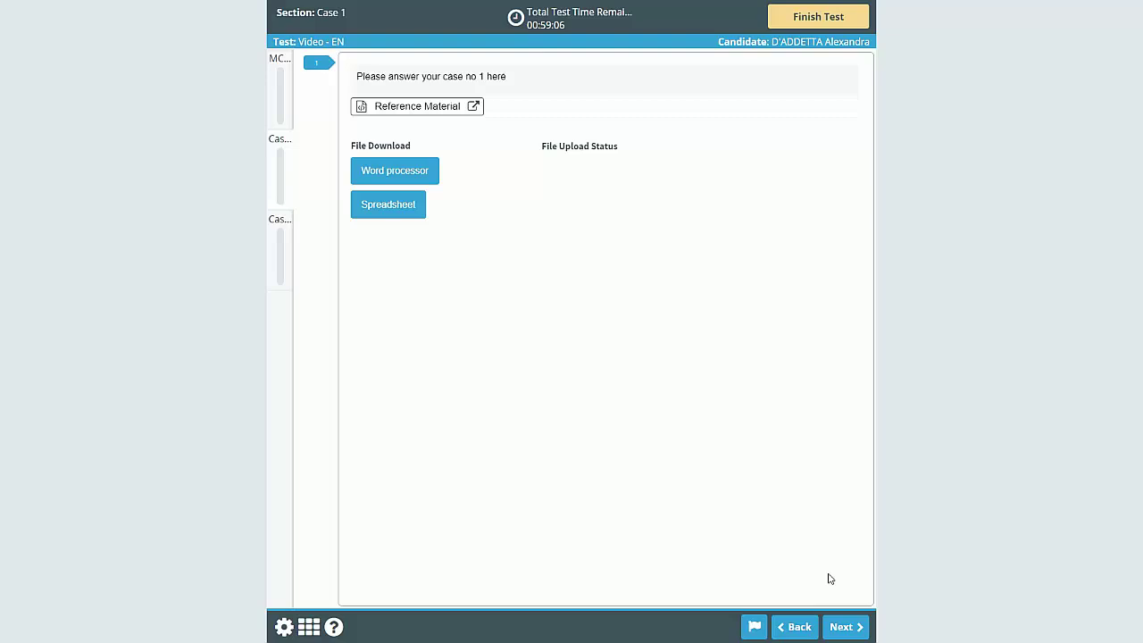
pyautogui.click(837, 629)
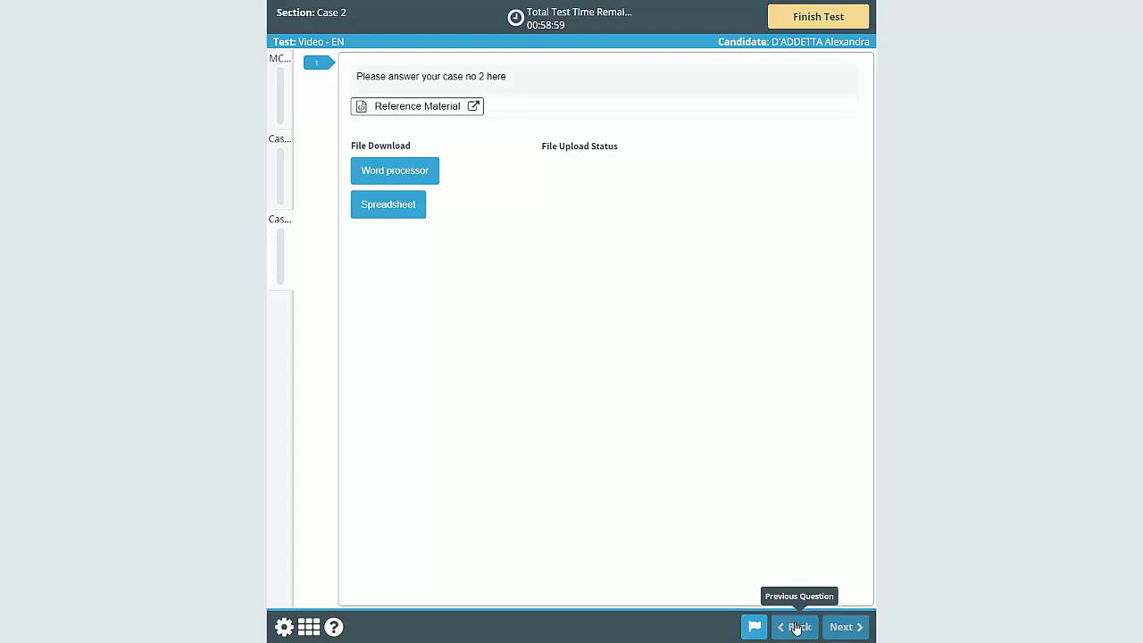
pyautogui.click(795, 627)
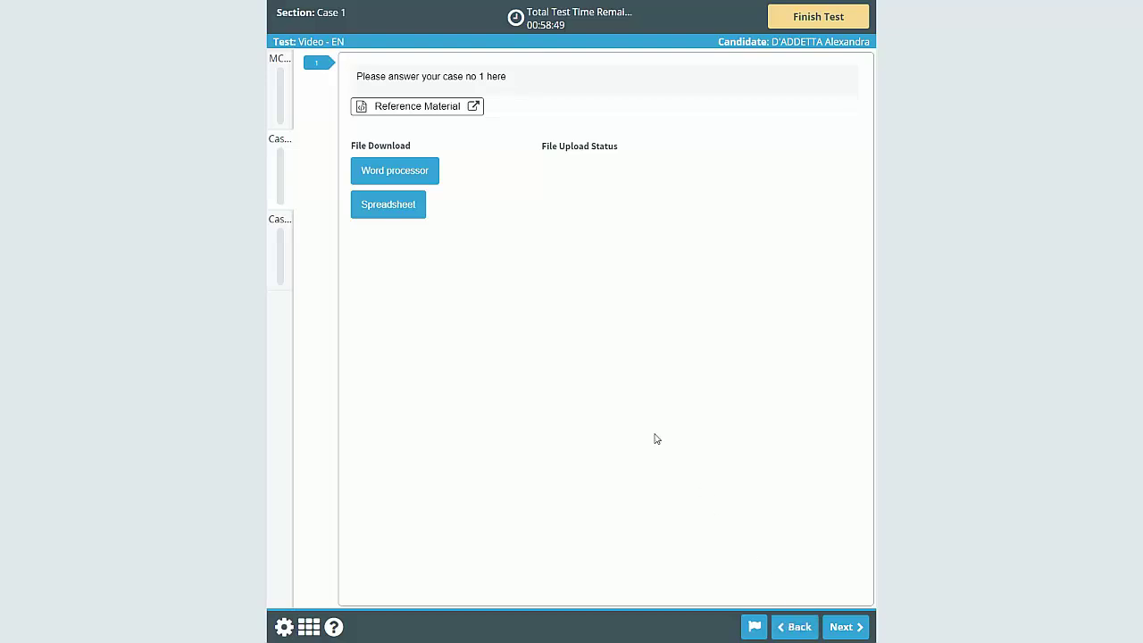
pyautogui.click(278, 93)
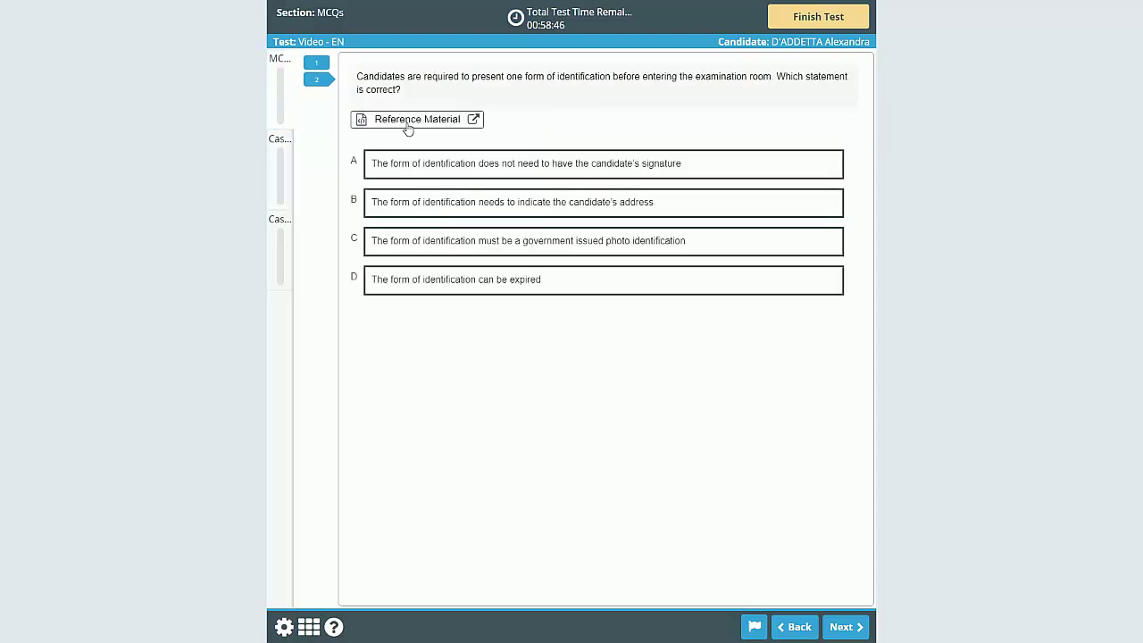
# Step: Consult the CPA Canada Standards and Guidance Collection in the reference material
pyautogui.click(407, 125)
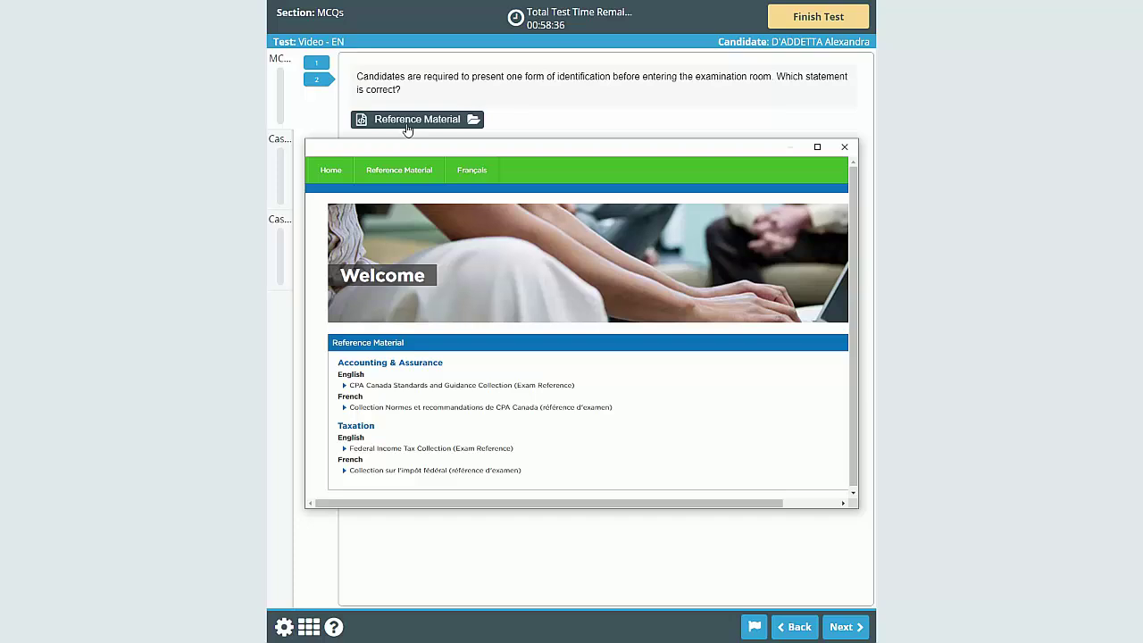
pyautogui.click(469, 391)
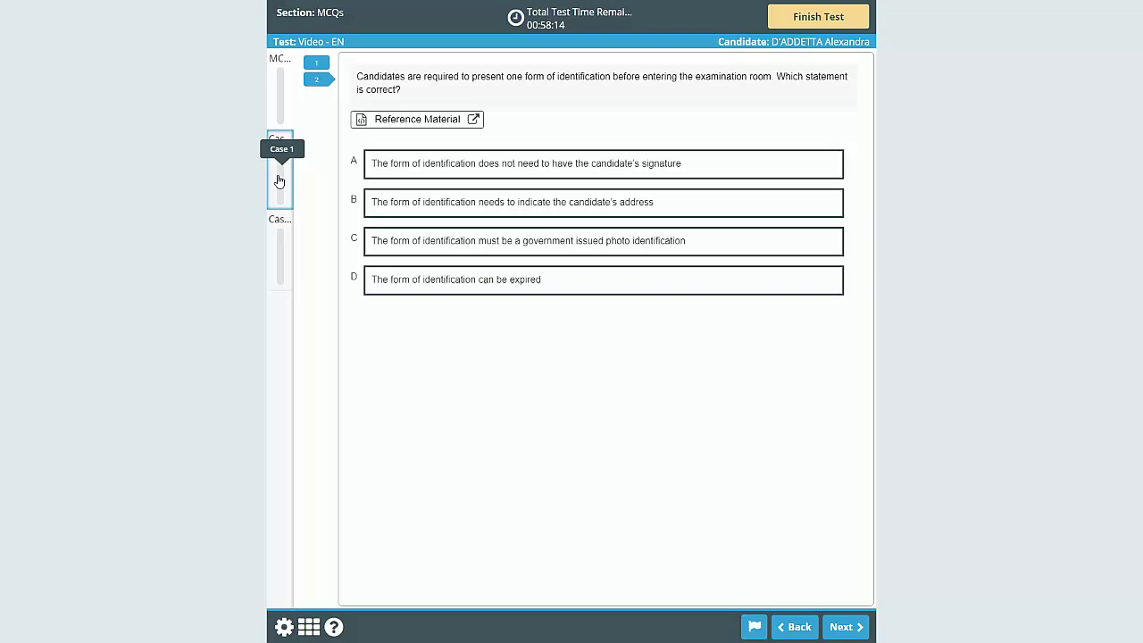
# Step: Go to Case 1, move its reference material aside and download the word processor response file
pyautogui.click(280, 161)
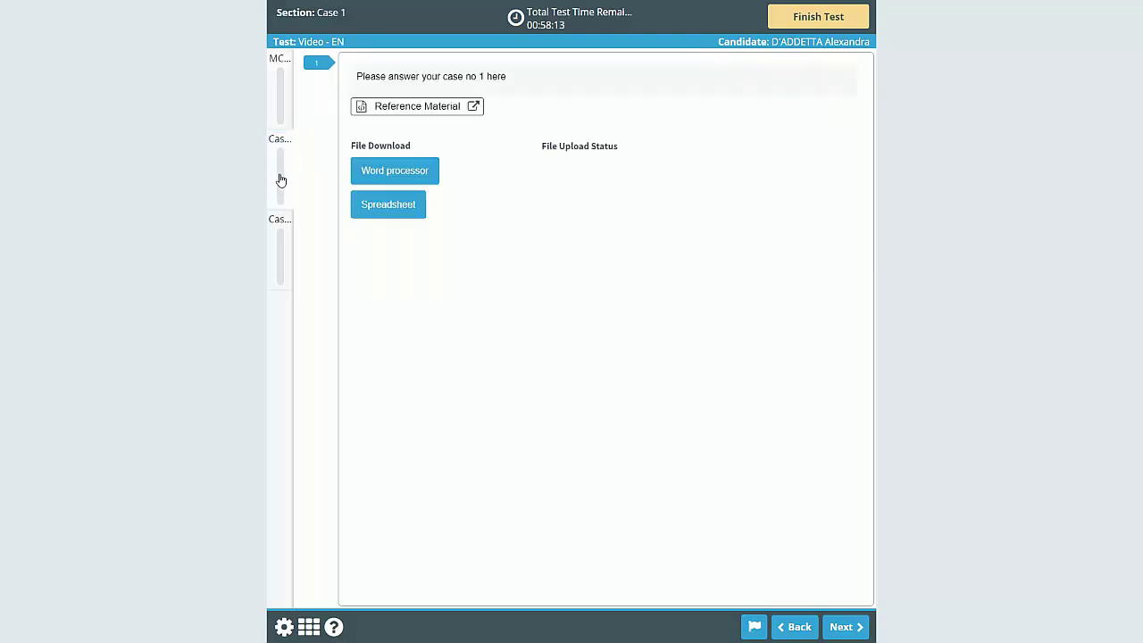
pyautogui.click(408, 118)
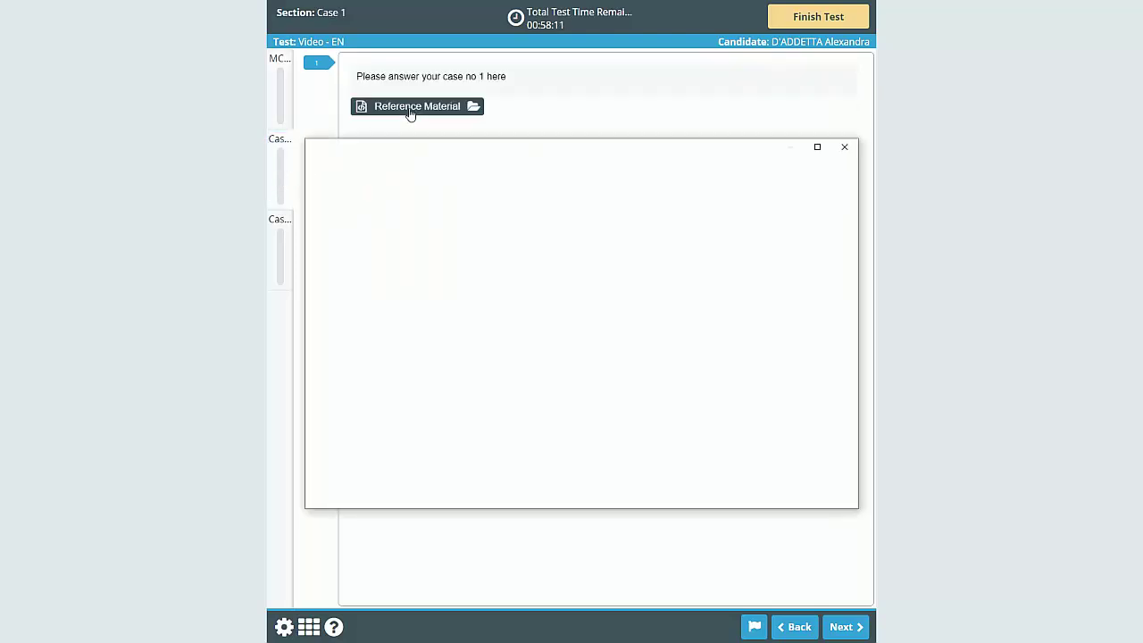
pyautogui.moveTo(446, 160); pyautogui.dragTo(654, 230)
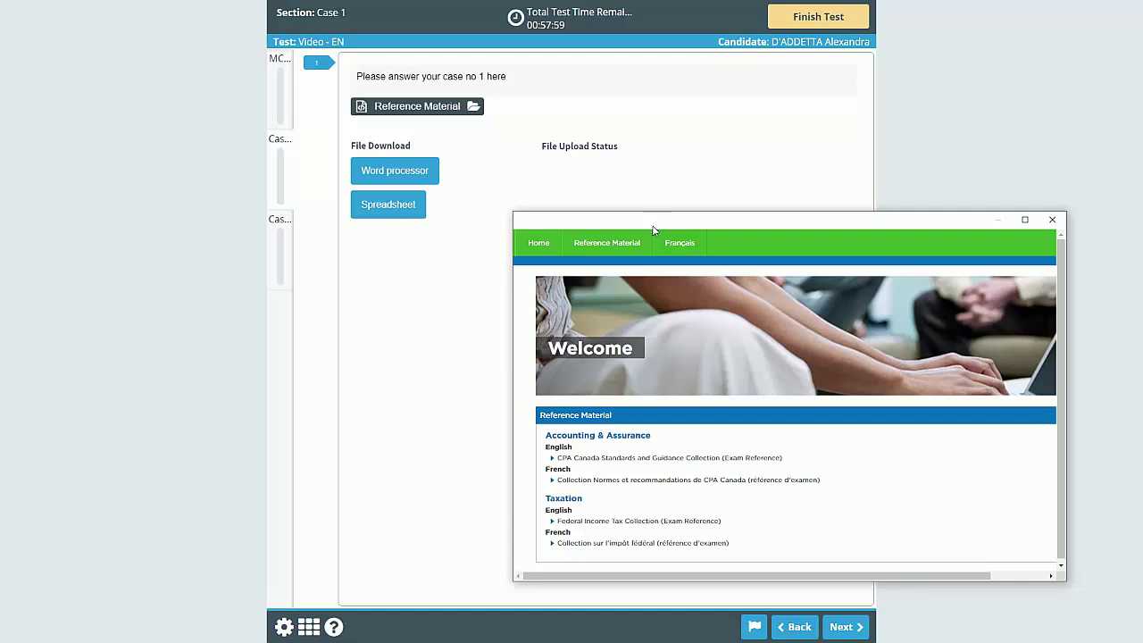
pyautogui.click(401, 173)
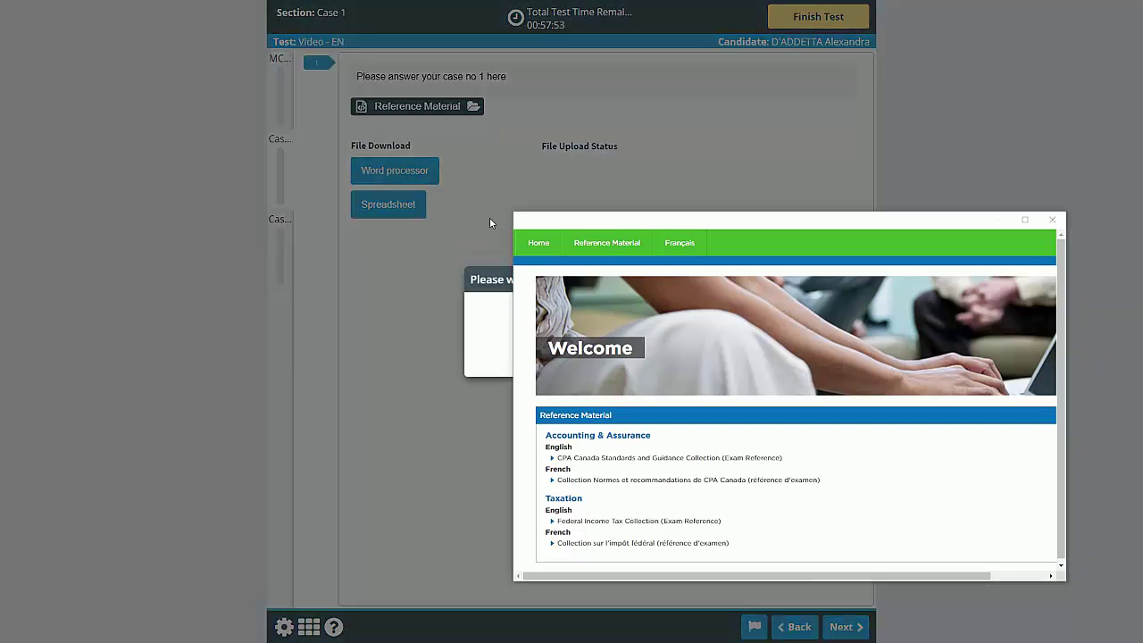
# Step: Move the Word and reference windows aside and open the Example.xlsx spreadsheet response file
pyautogui.click(630, 240)
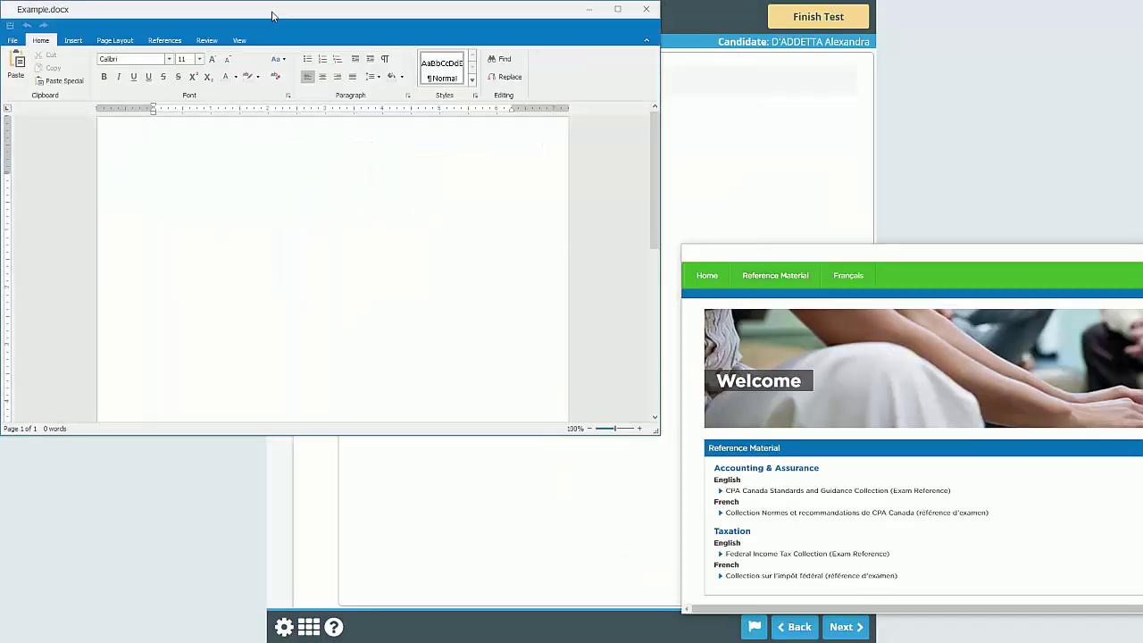
pyautogui.moveTo(272, 15); pyautogui.dragTo(281, 346)
pyautogui.moveTo(805, 254); pyautogui.dragTo(970, 275)
pyautogui.click(395, 208)
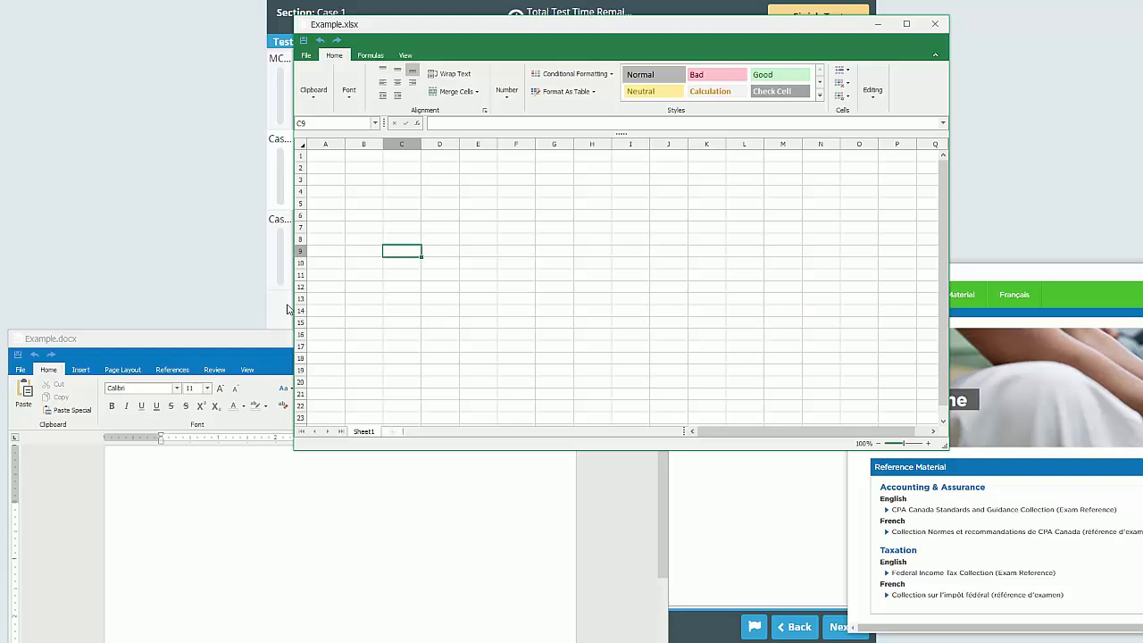
# Step: Resize and reposition the Word, Excel and reference windows so all three are visible
pyautogui.moveTo(290, 311); pyautogui.dragTo(544, 311)
pyautogui.click(457, 355)
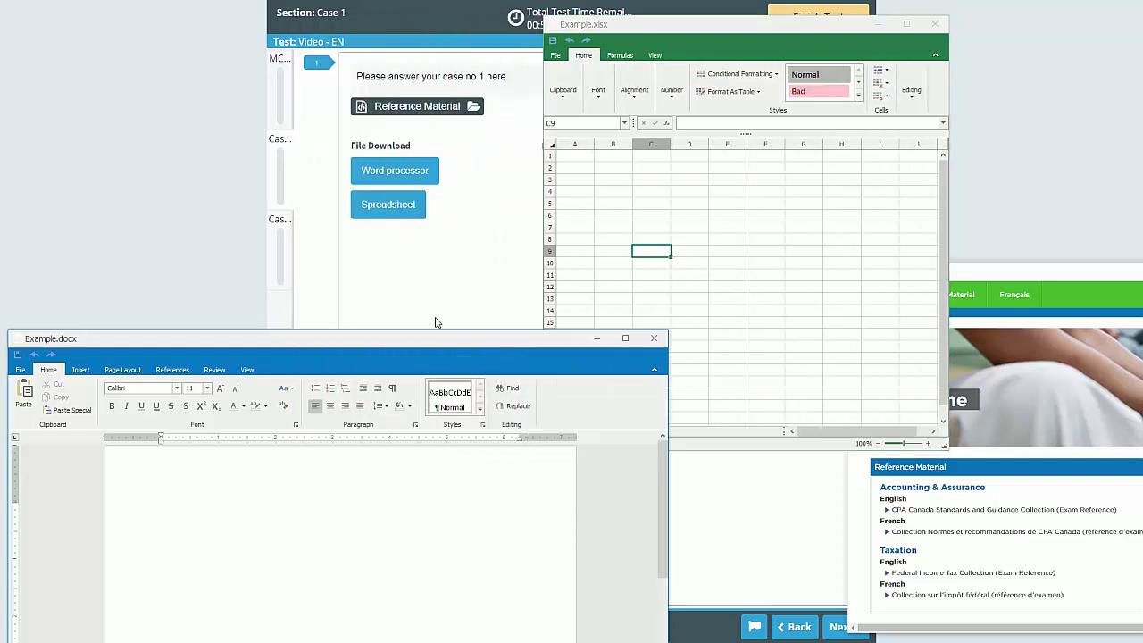
pyautogui.moveTo(427, 345); pyautogui.dragTo(456, 50)
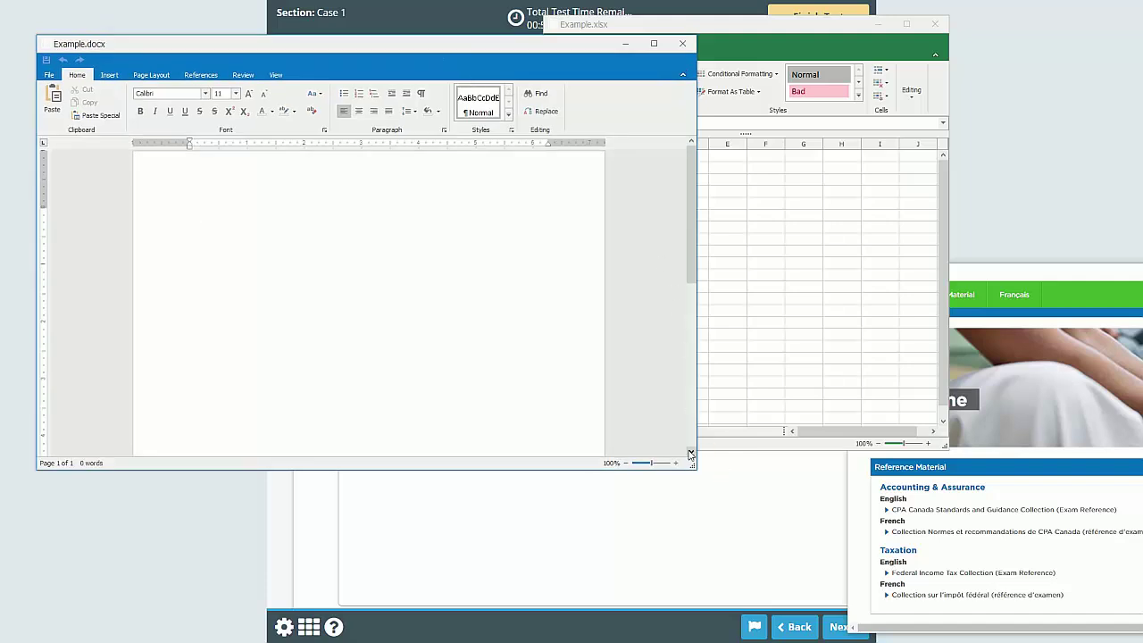
pyautogui.moveTo(698, 436); pyautogui.dragTo(505, 401)
pyautogui.moveTo(1041, 276); pyautogui.dragTo(553, 294)
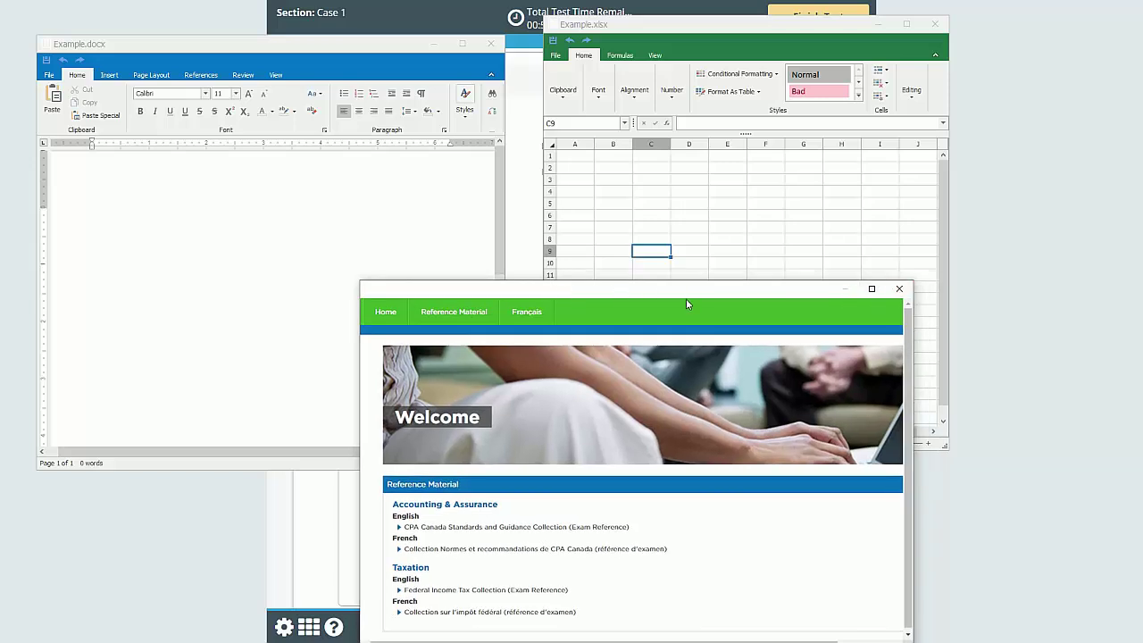
pyautogui.moveTo(703, 296); pyautogui.dragTo(923, 278)
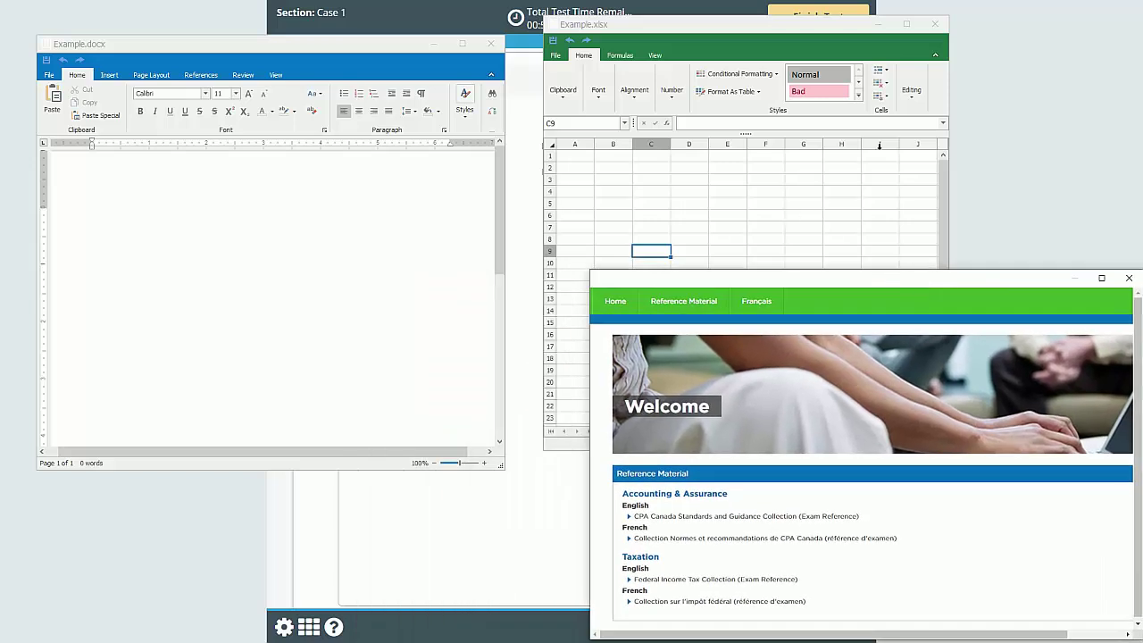
# Step: Finish and submit the test despite unattempted questions, then exit after the successful upload
pyautogui.click(808, 15)
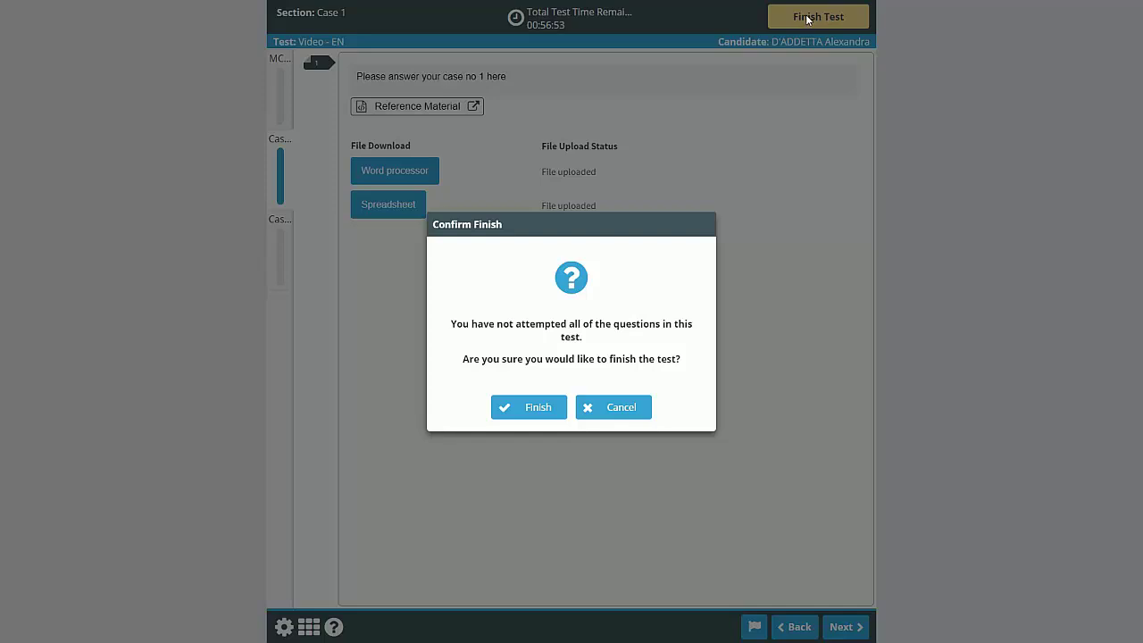
pyautogui.click(544, 415)
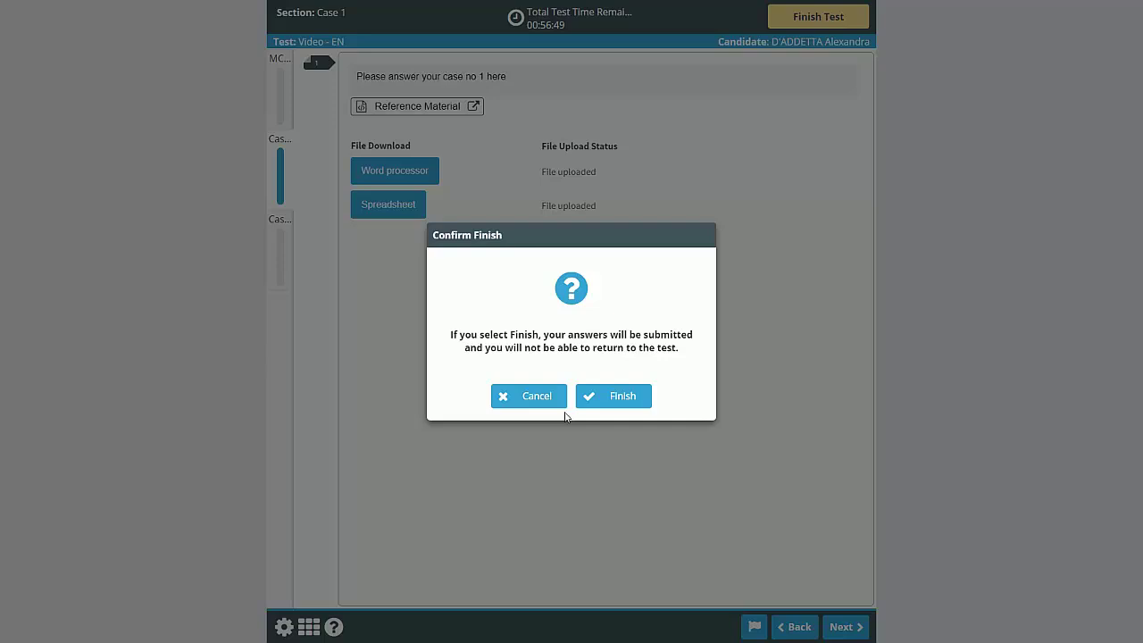
pyautogui.click(622, 396)
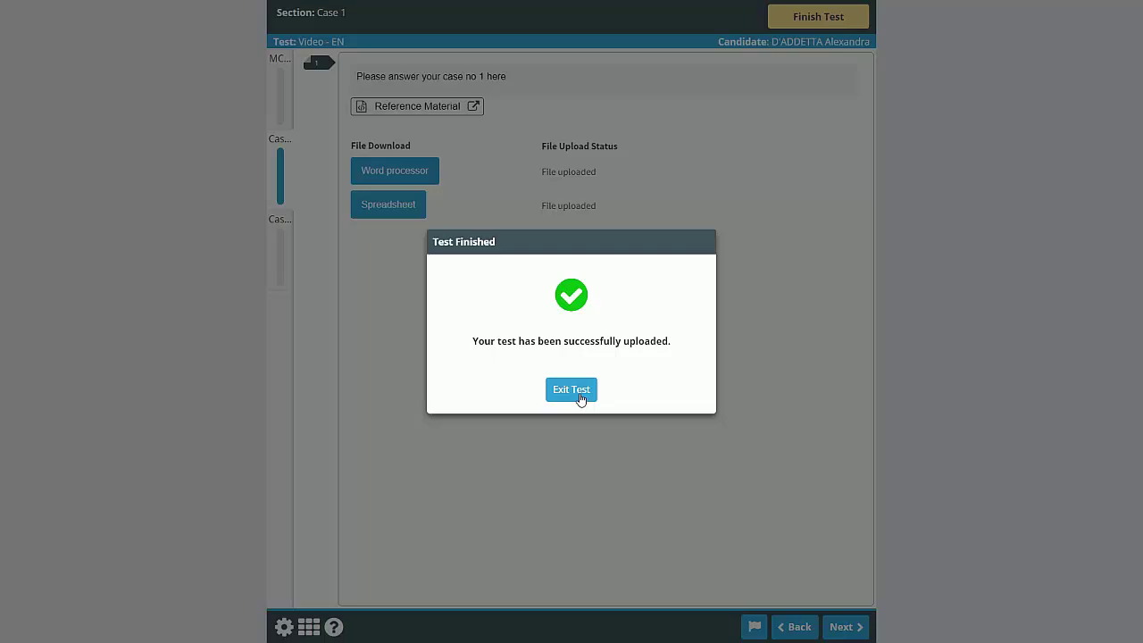
pyautogui.click(581, 398)
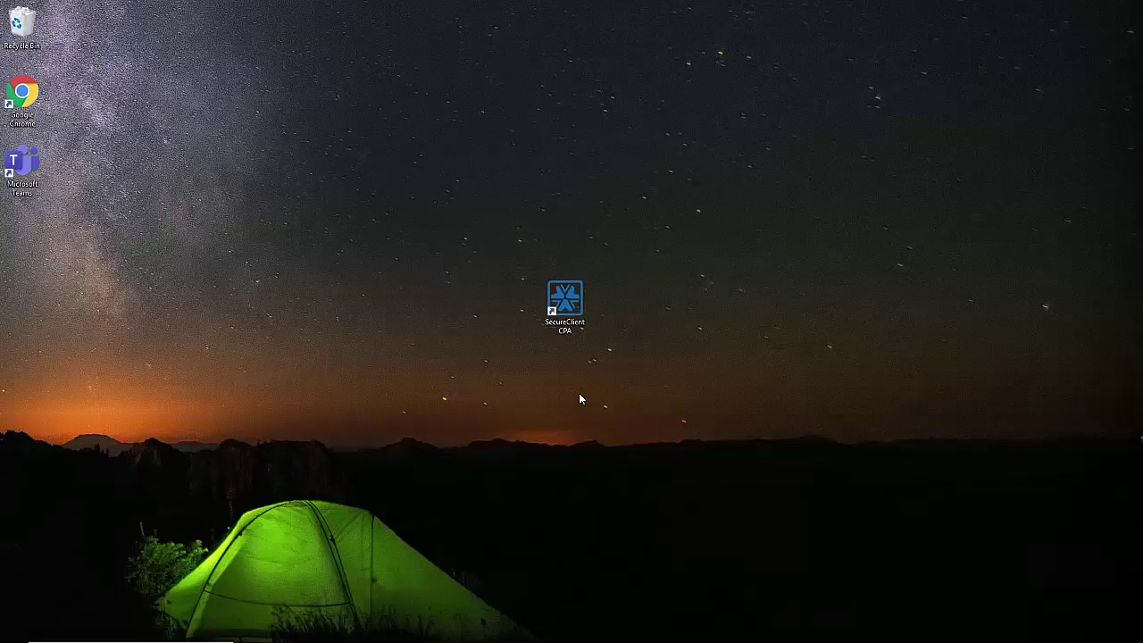